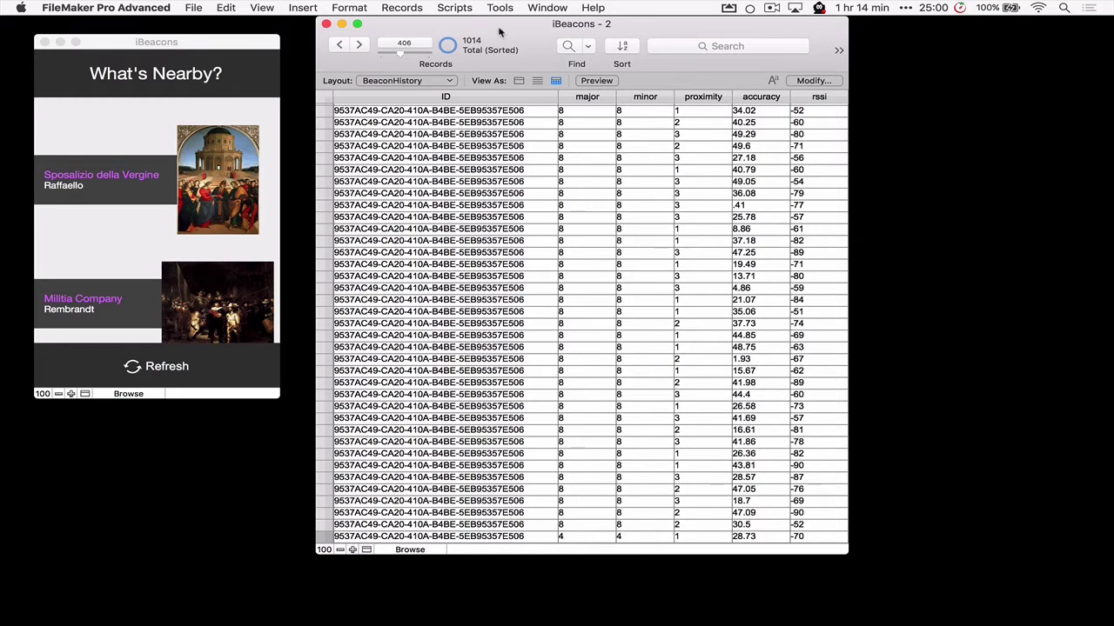
Open the Script Workspace with Cmd+Shift+S to view the iBeacons script.
key("super+shift+s")
Trace the iBeacons script's Perform Script line 33 to Create iBeacon Records, then lower the editor.
left_click(268, 200)
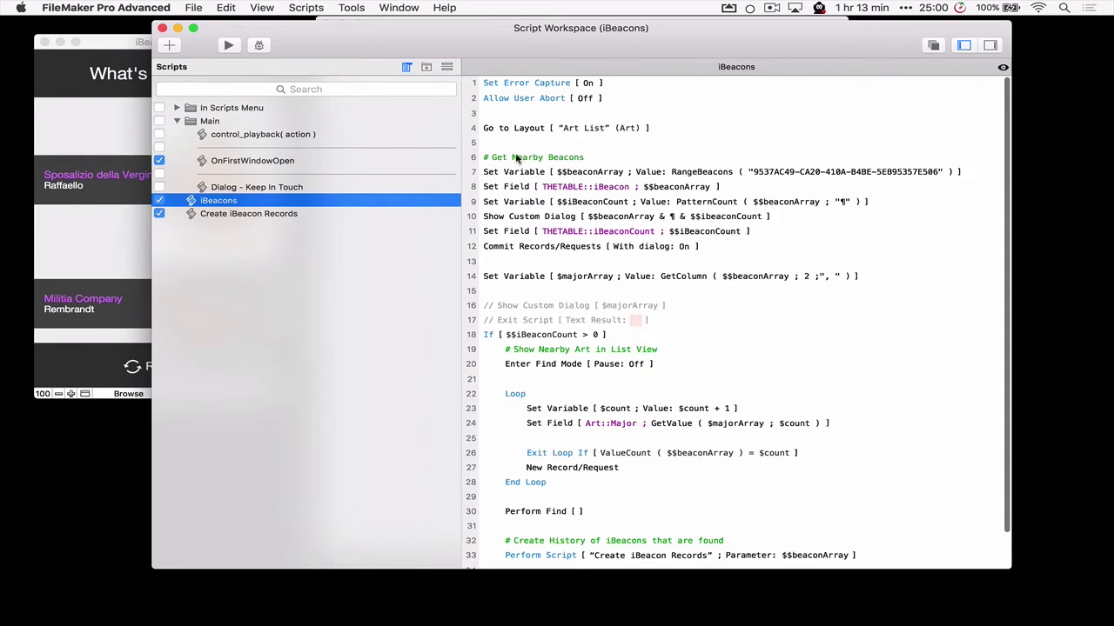
scroll(557, 416, "down", 2)
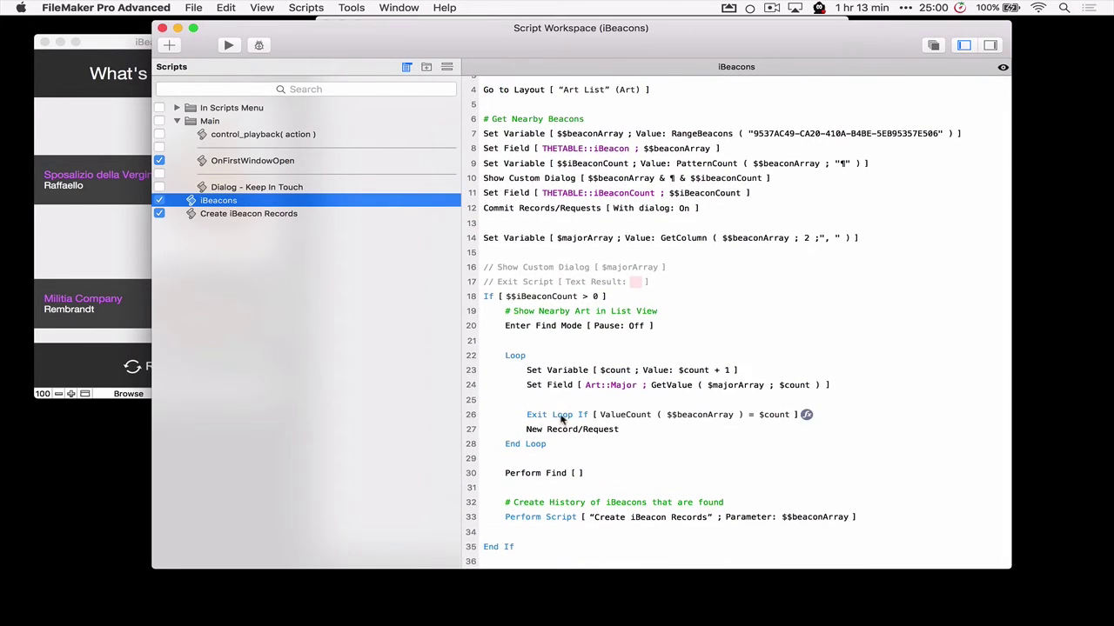
left_click(554, 518)
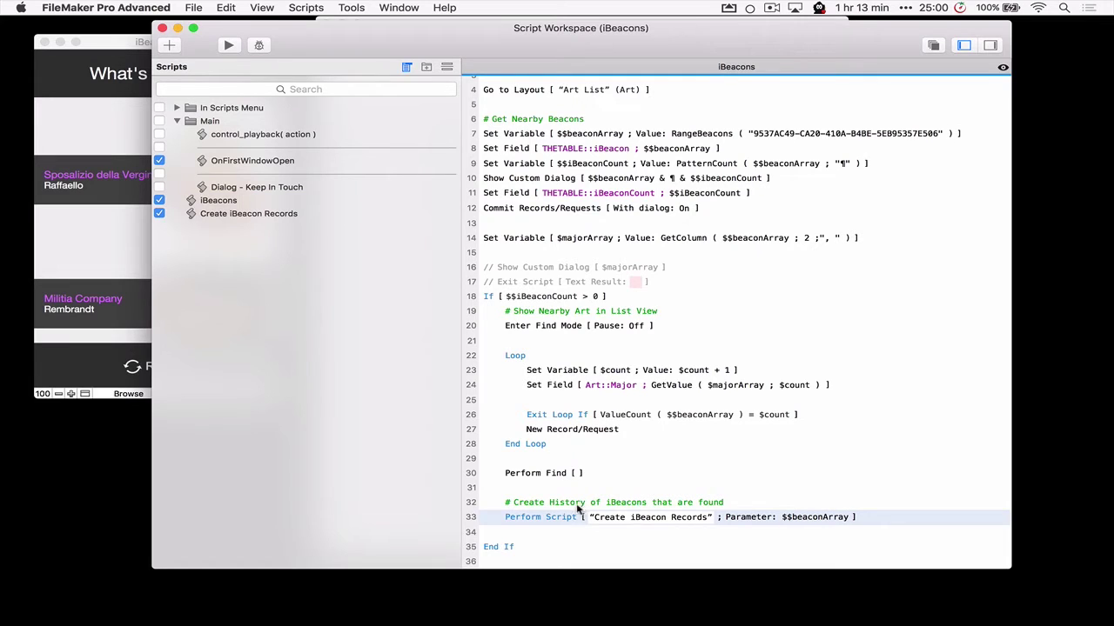
left_click(224, 211)
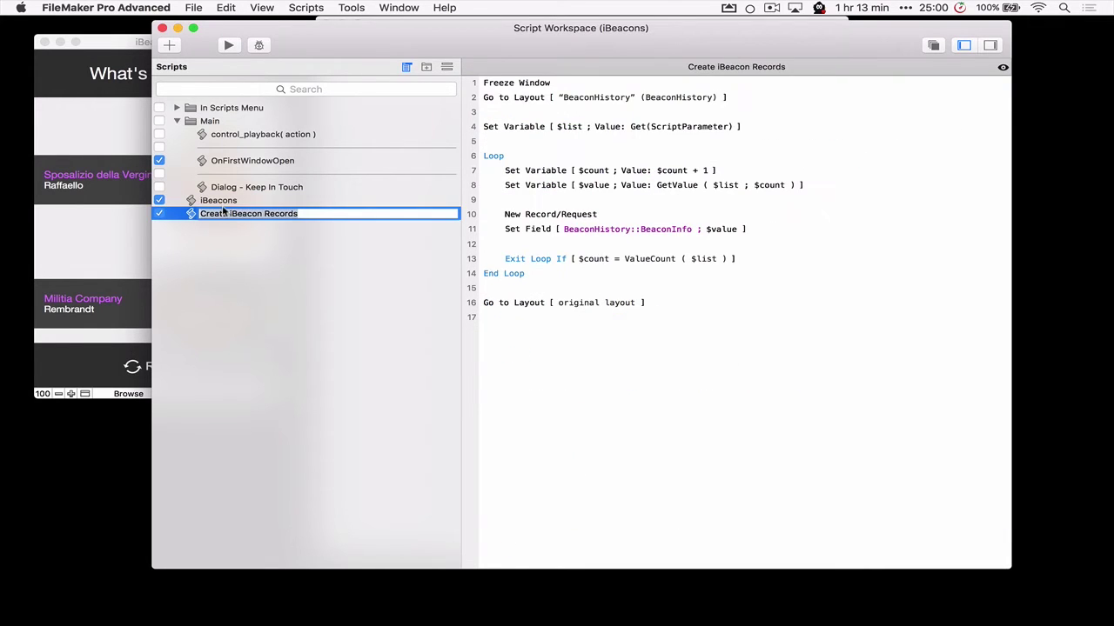
left_click(225, 203)
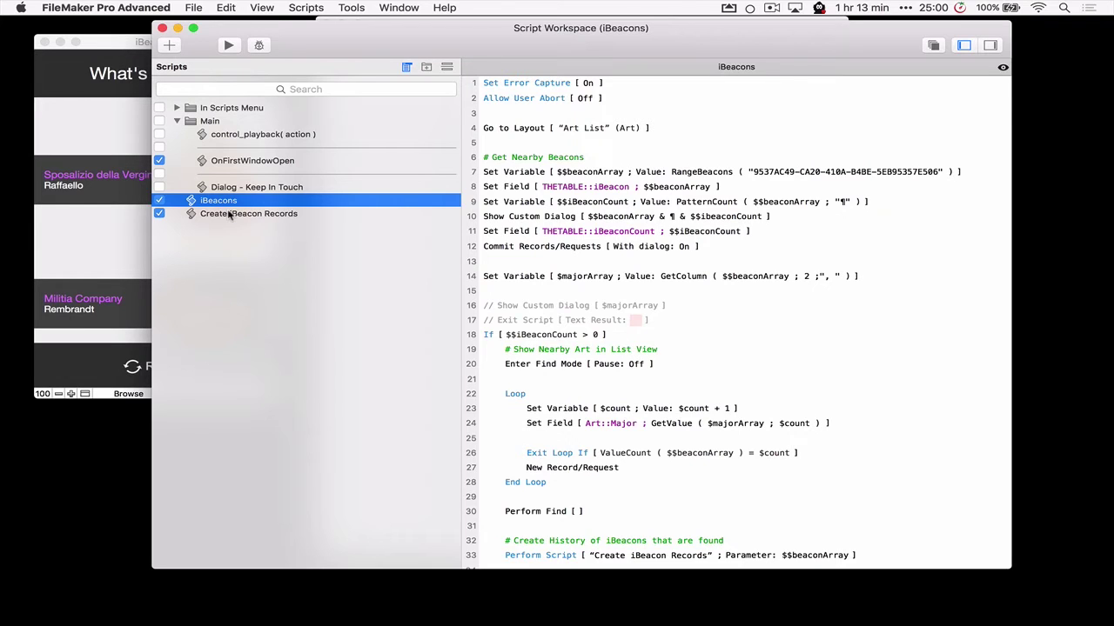
left_click(229, 214)
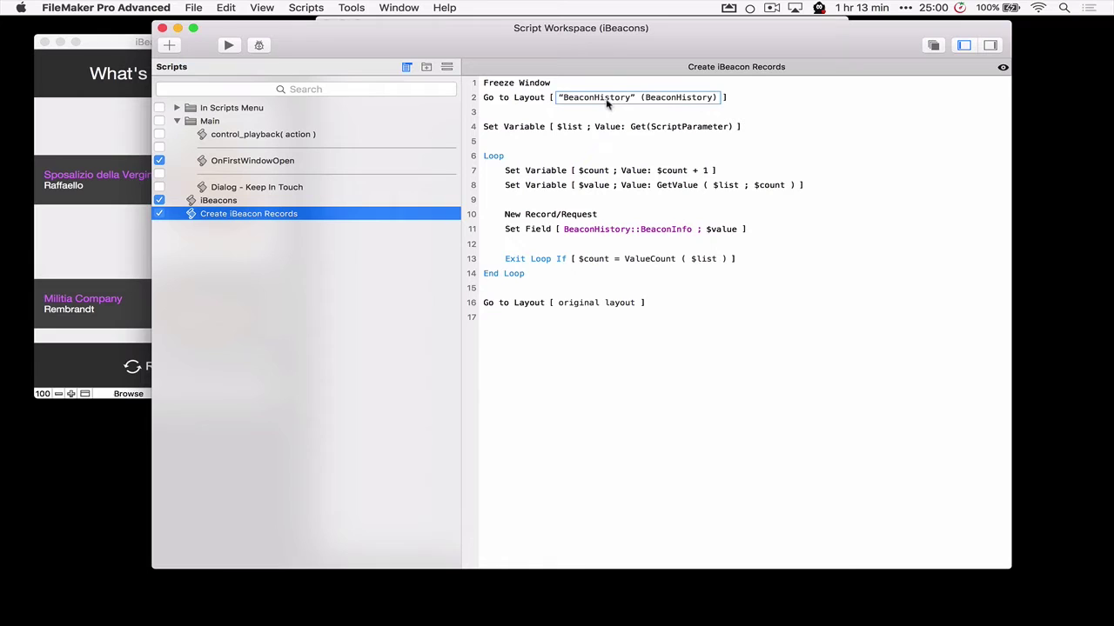
left_click_drag(603, 43, 541, 65)
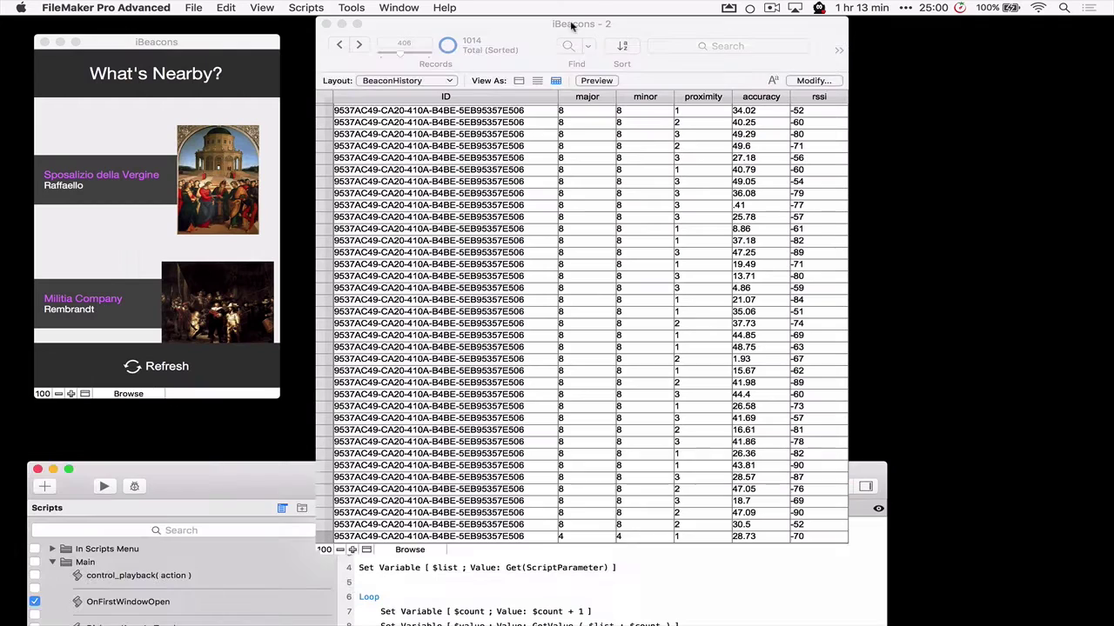
Unsort the 1014 BeaconHistory records via the Sort Records dialog.
scroll(632, 426, "down", 5)
scroll(632, 425, "down", 10)
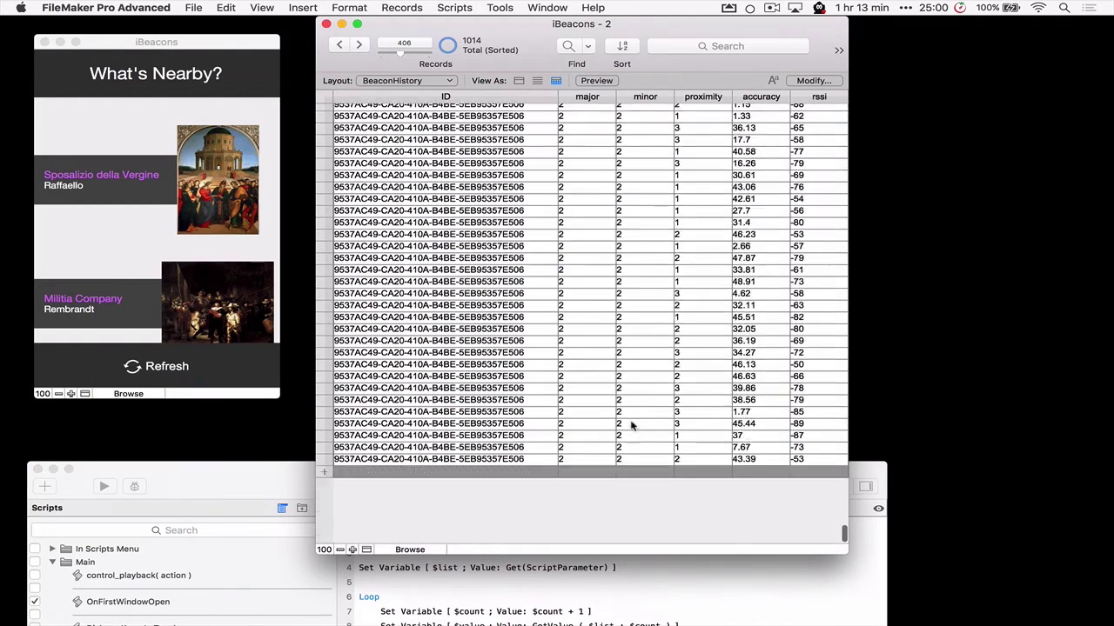
key("super+s")
left_click(602, 414)
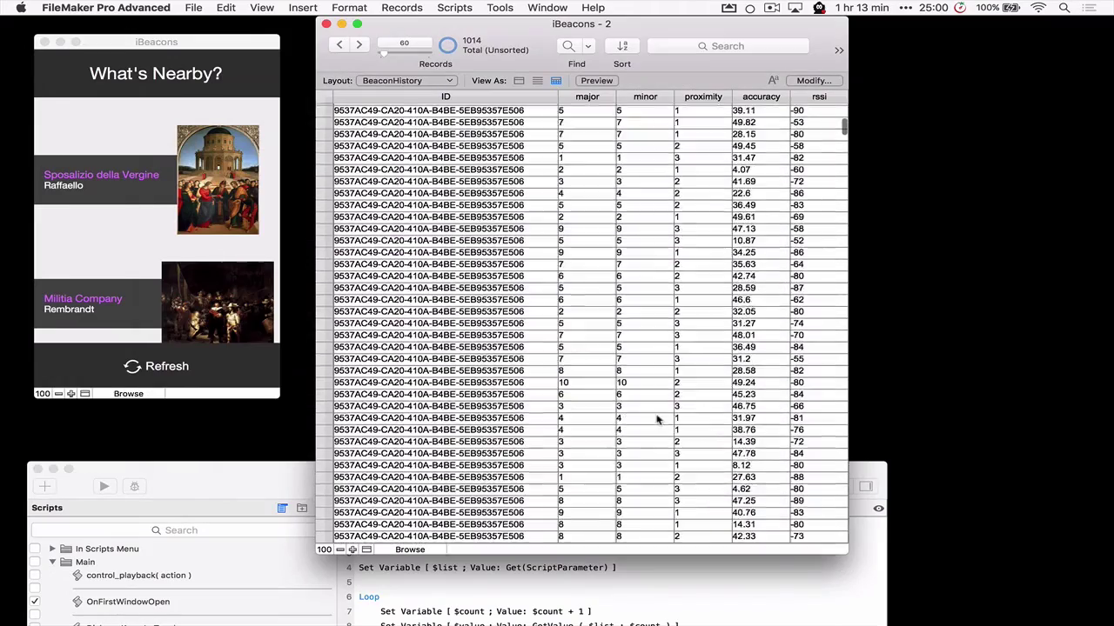
Move the iBeacons - 2 window left and zoom it to show ID through CreationTime.
scroll(661, 416, "right", 10)
scroll(658, 419, "right", 3)
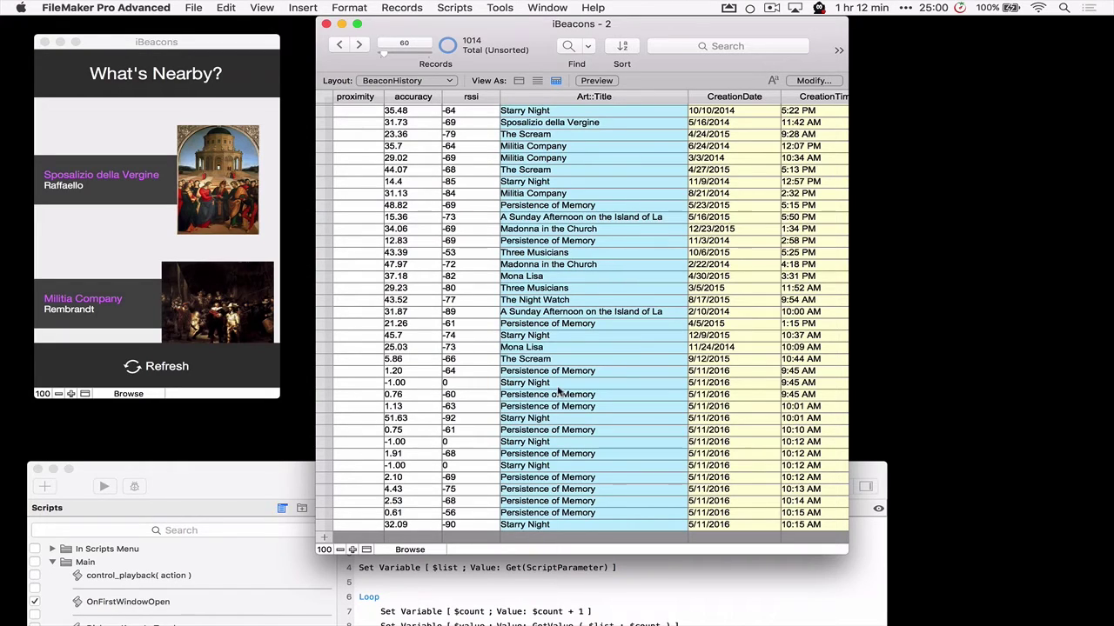
left_click_drag(695, 29, 495, 30)
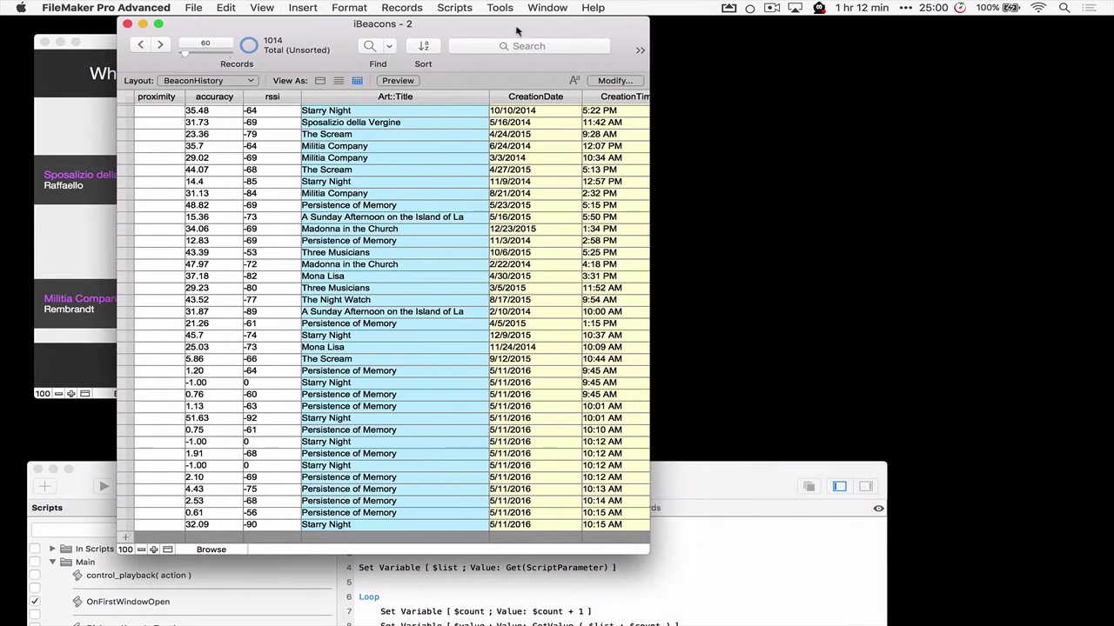
double_click(650, 106)
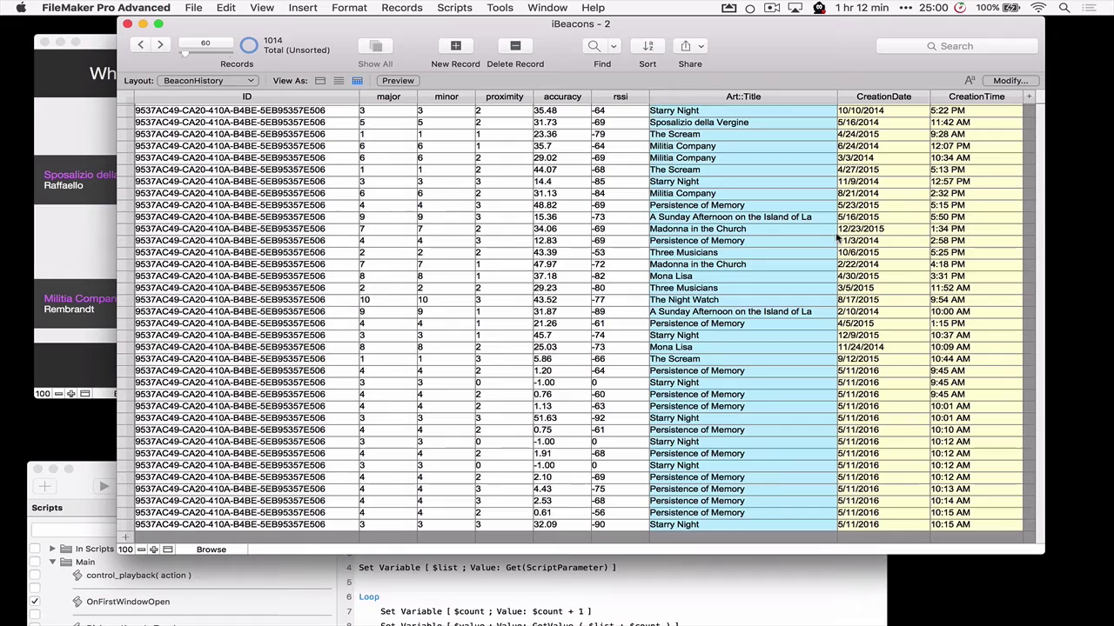
Open a second database window on the Art layout and narrow it to reveal the table.
left_click(547, 7)
left_click(565, 27)
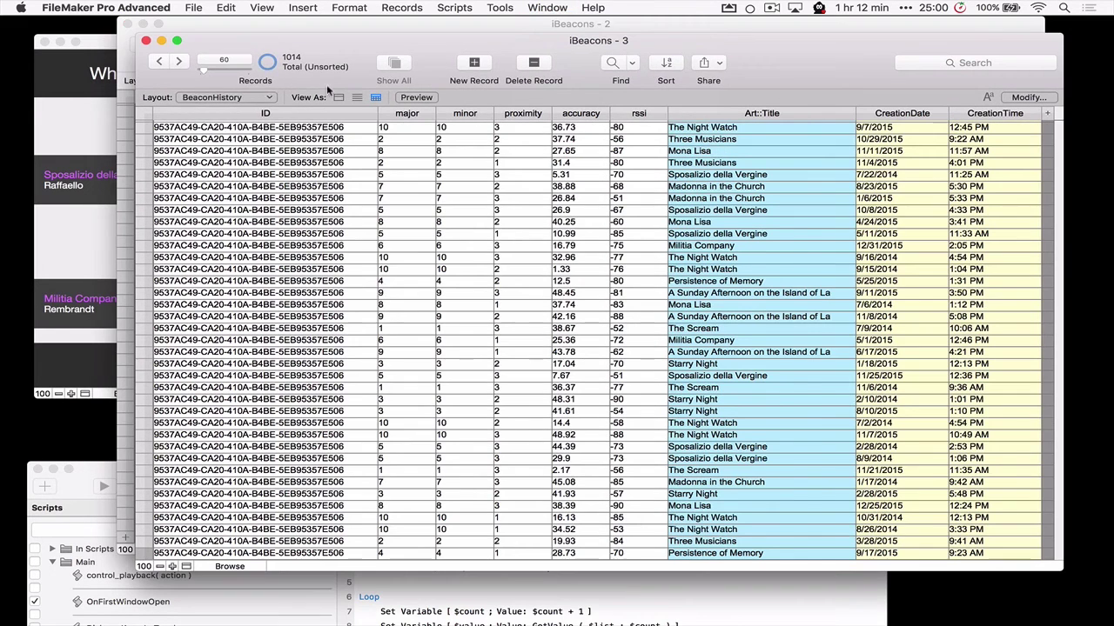
left_click(241, 96)
left_click(230, 85)
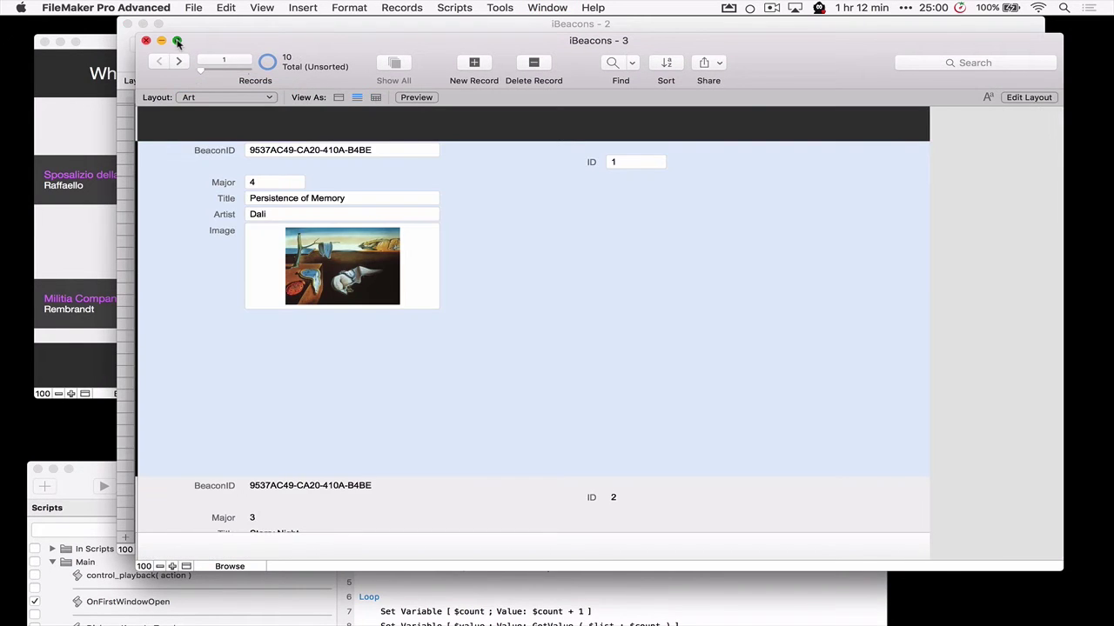
left_click(179, 41)
left_click_drag(781, 247, 609, 246)
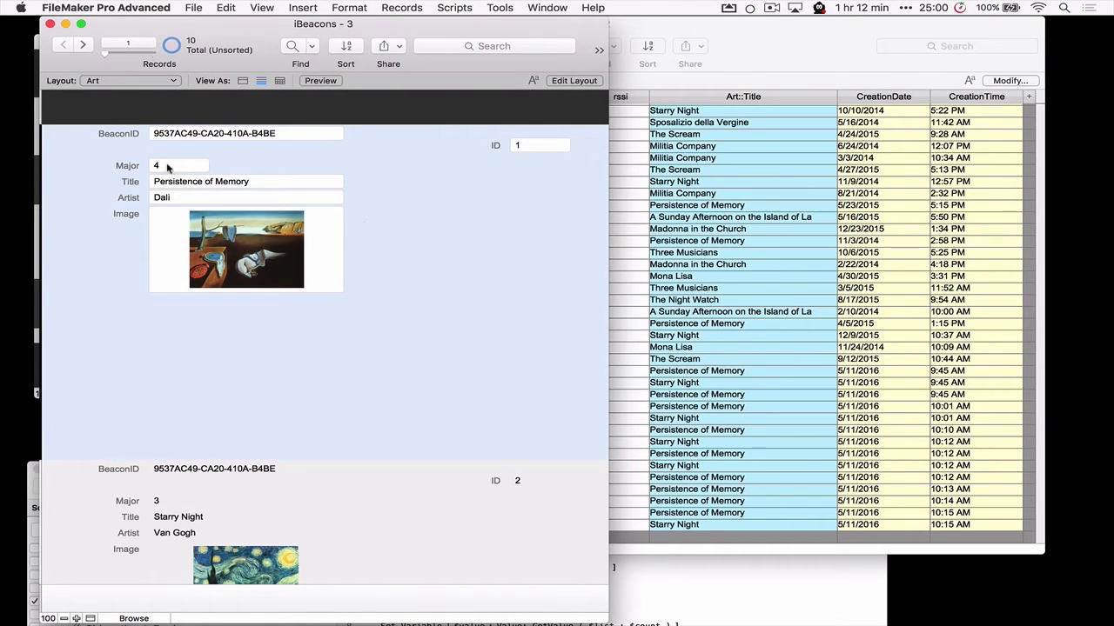
Inspect the artwork's full BeaconID and Major value 4, then bring BeaconHistory forward.
left_click(173, 139)
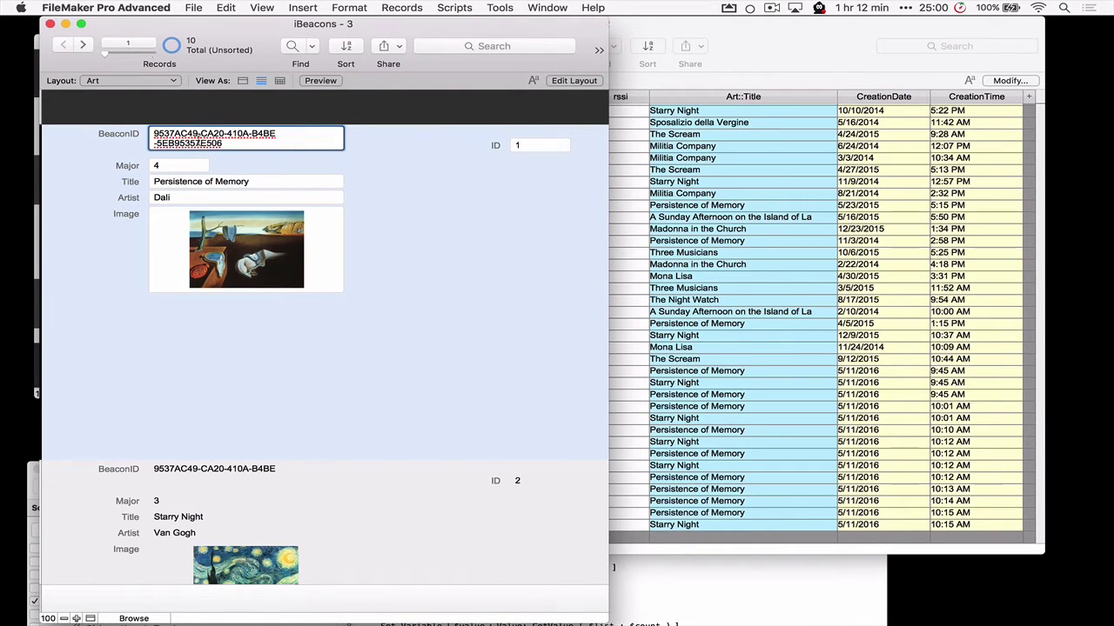
key("super+a")
left_click(125, 146)
left_click(166, 170)
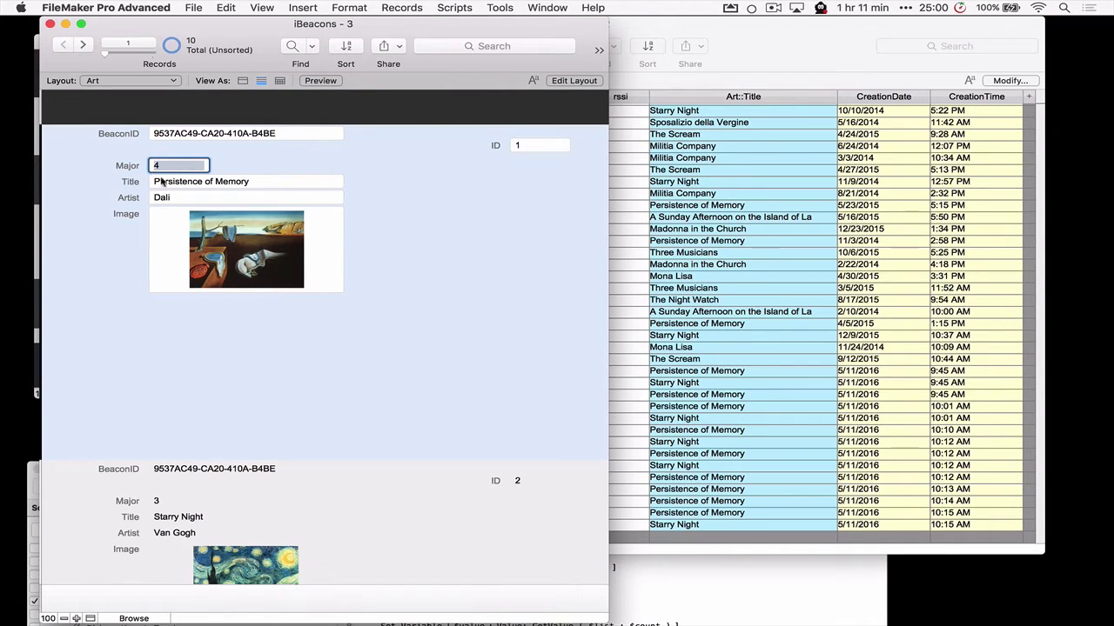
scroll(201, 248, "down", 3)
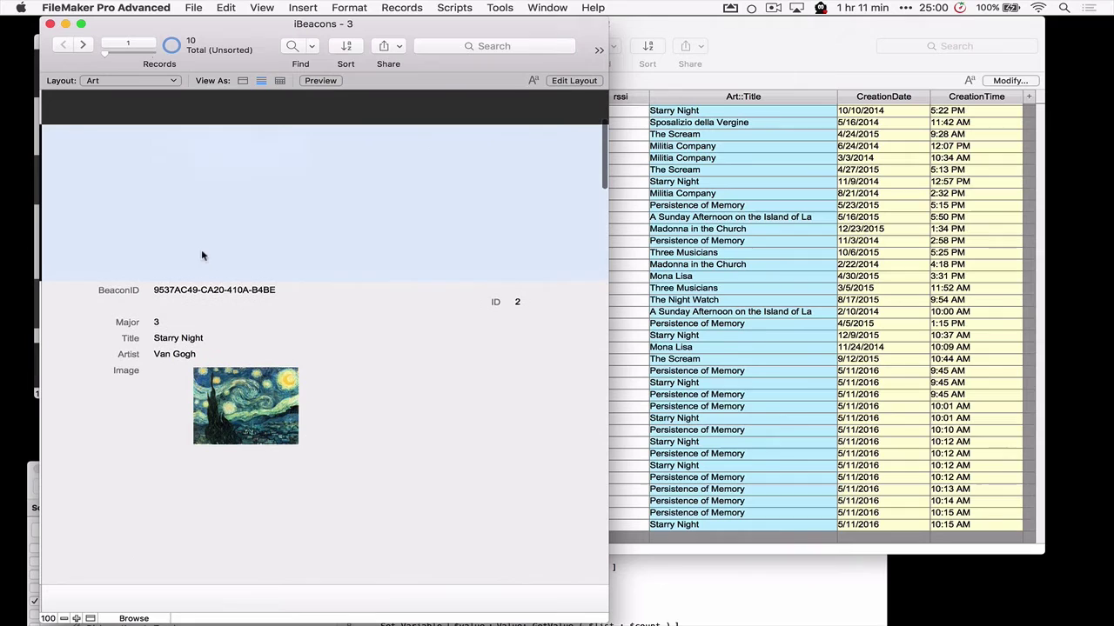
scroll(212, 387, "down", 3)
scroll(213, 387, "down", 1)
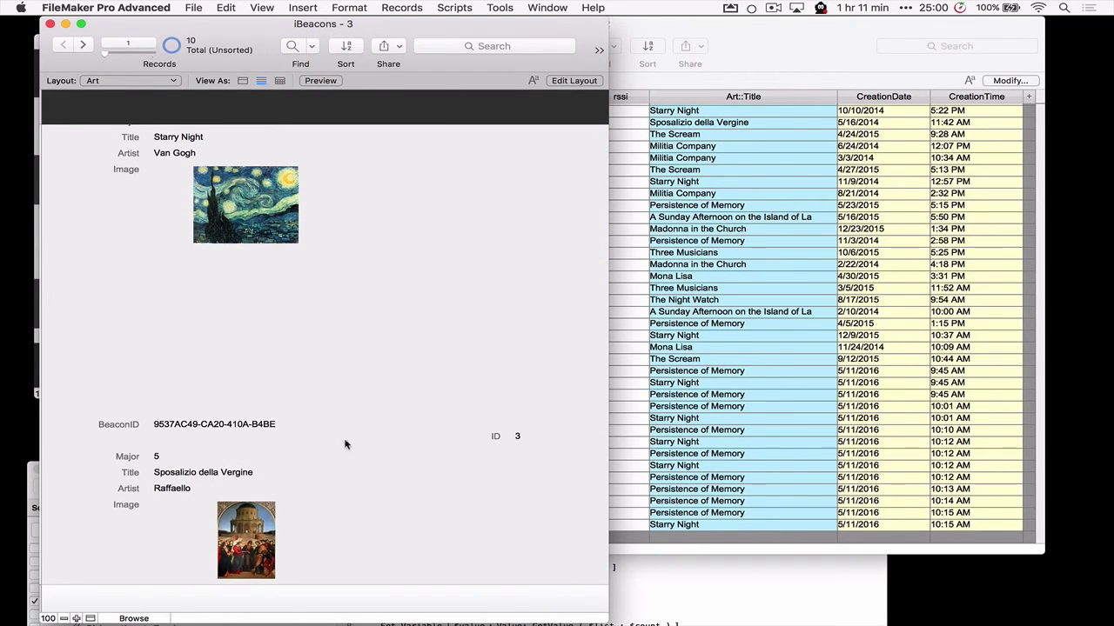
left_click(722, 77)
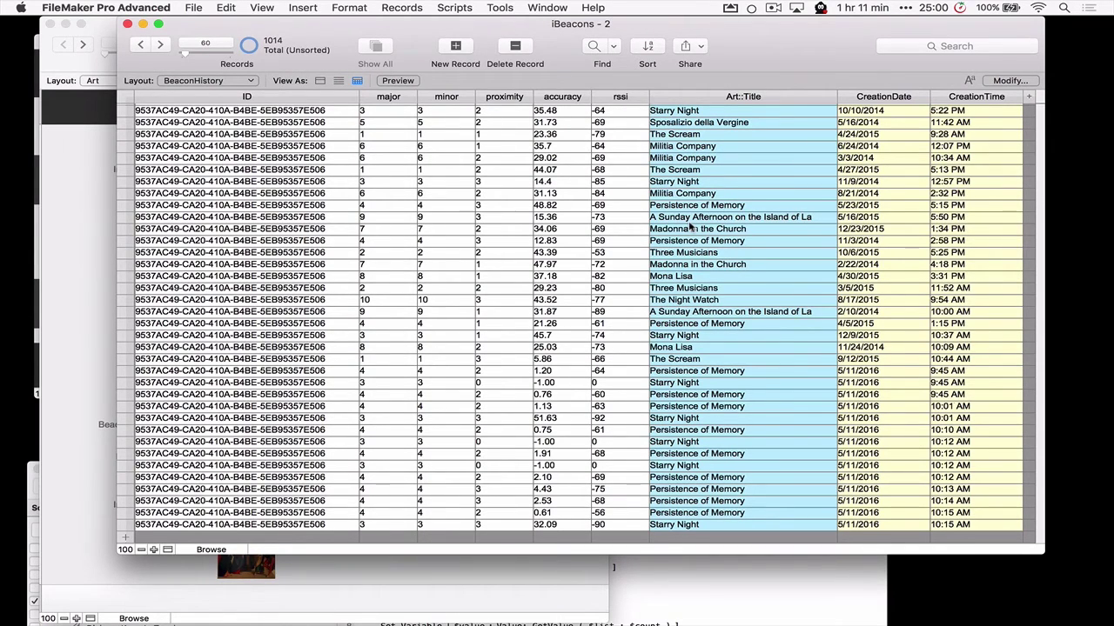
scroll(723, 239, "up", 1)
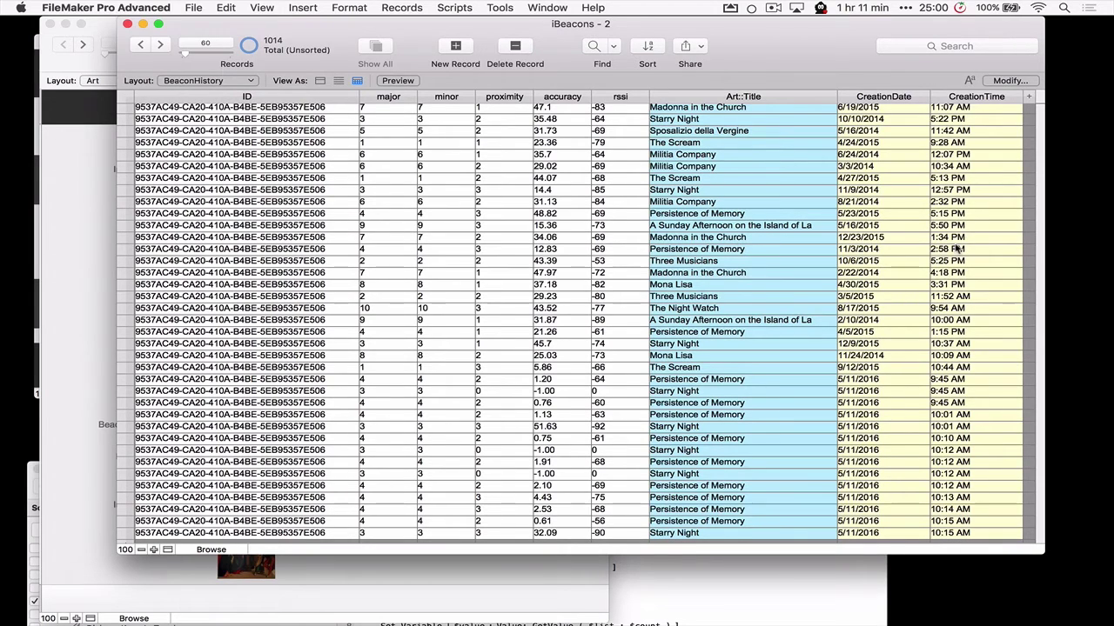
scroll(916, 296, "down", 2)
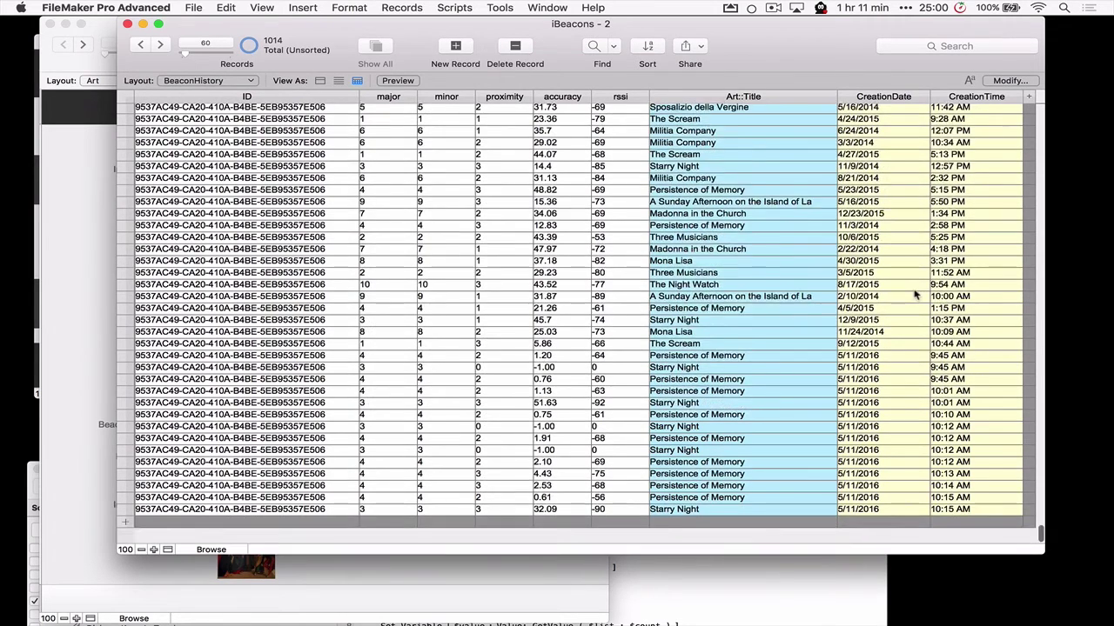
scroll(915, 296, "up", 3)
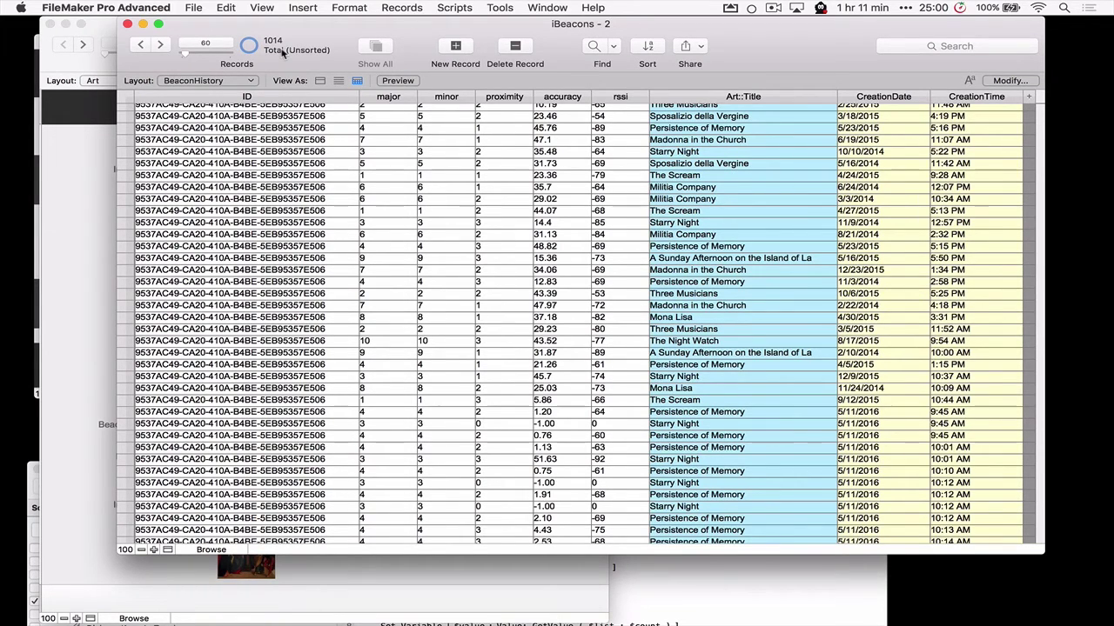
key("super+shift+r")
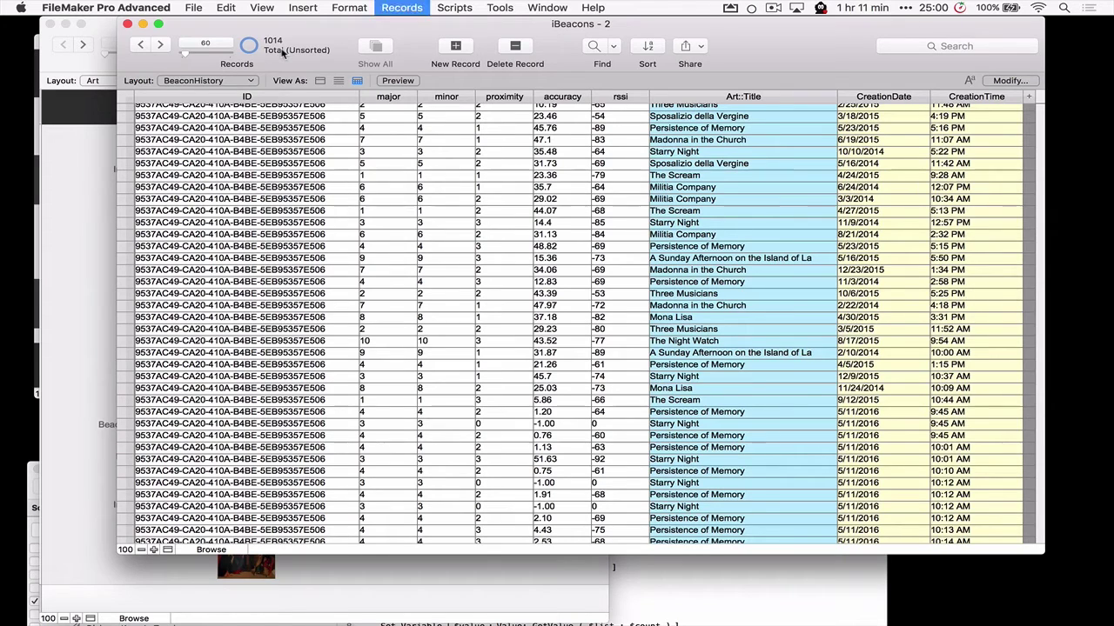
Sort the BeaconHistory records by Art::Title, then by timeHour.
left_click(574, 193)
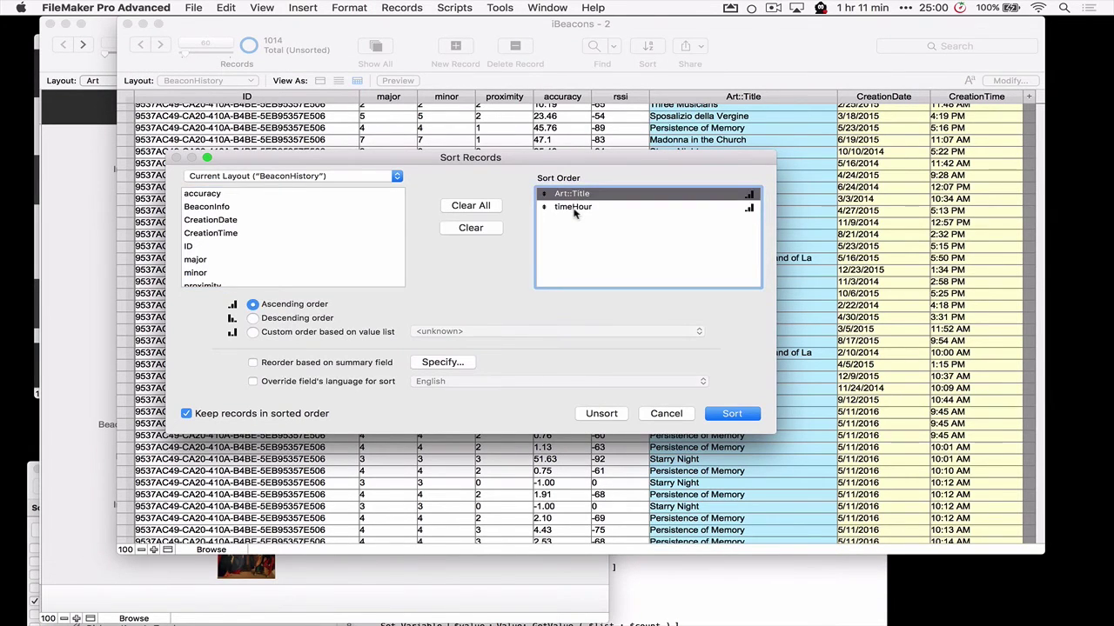
left_click(574, 209)
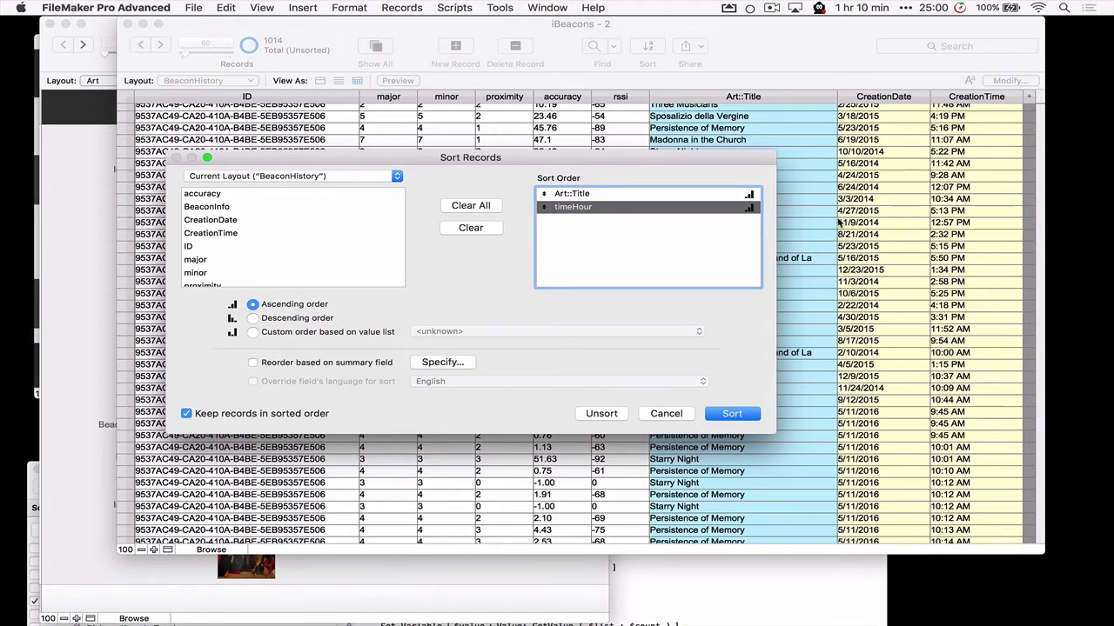
left_click(732, 414)
left_click(232, 80)
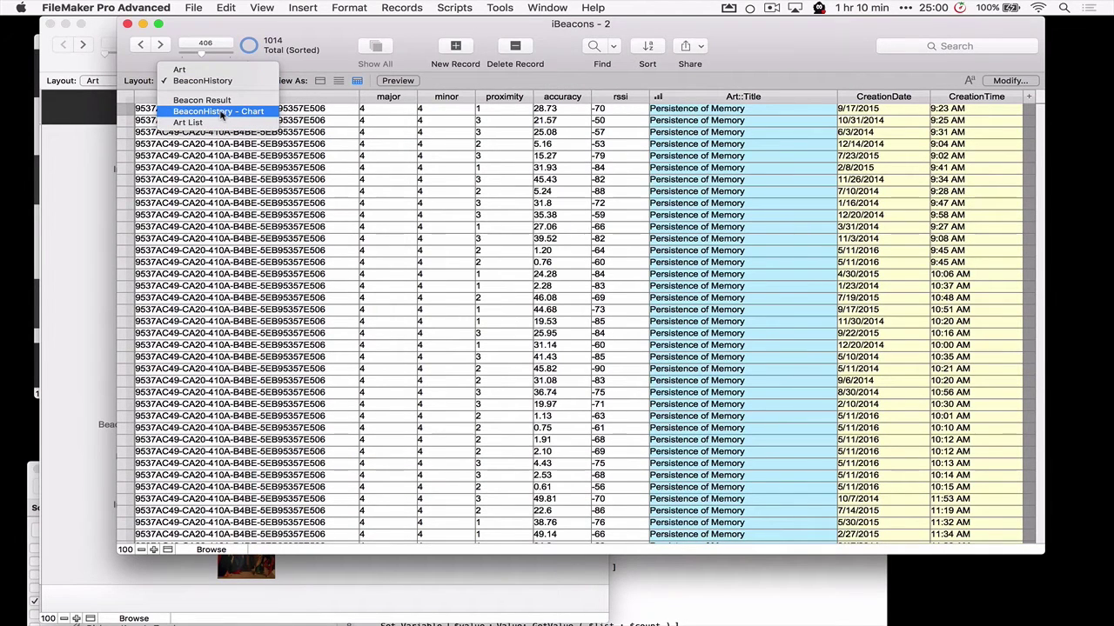
Switch to the BeaconHistory - Chart layout and narrow the window so the Three Musicians chart reflows.
left_click(222, 112)
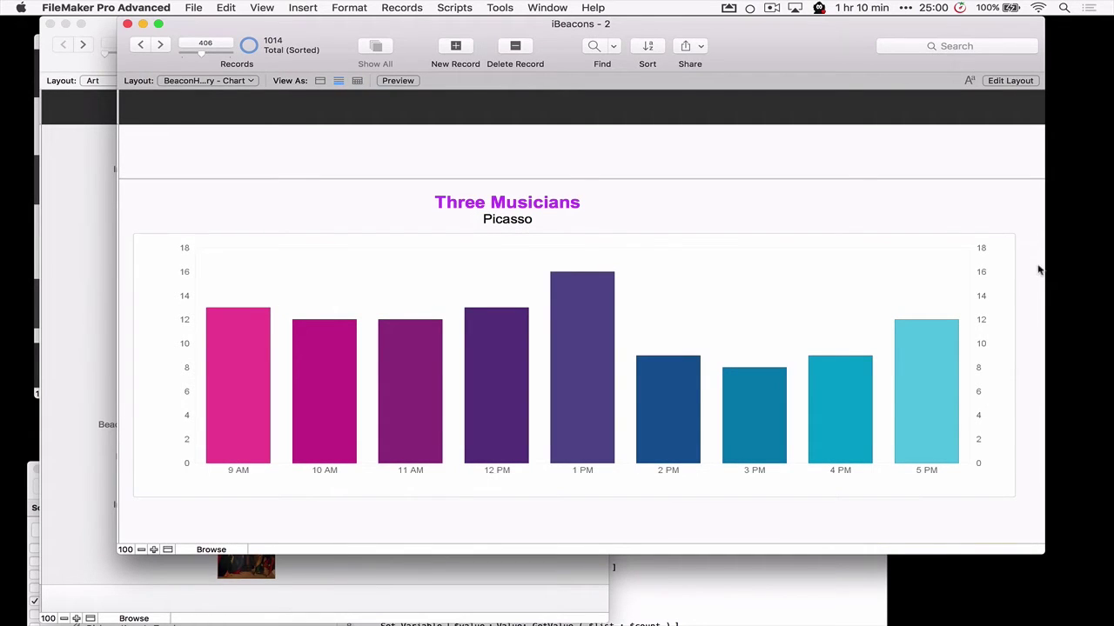
left_click_drag(1043, 265, 908, 263)
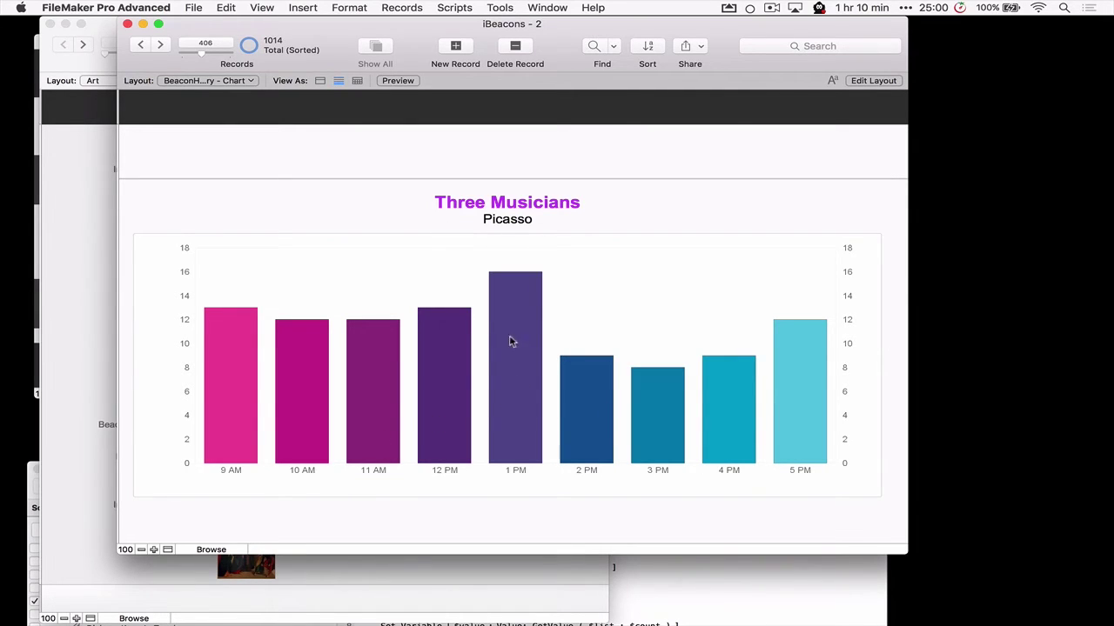
mouse_move(508, 366)
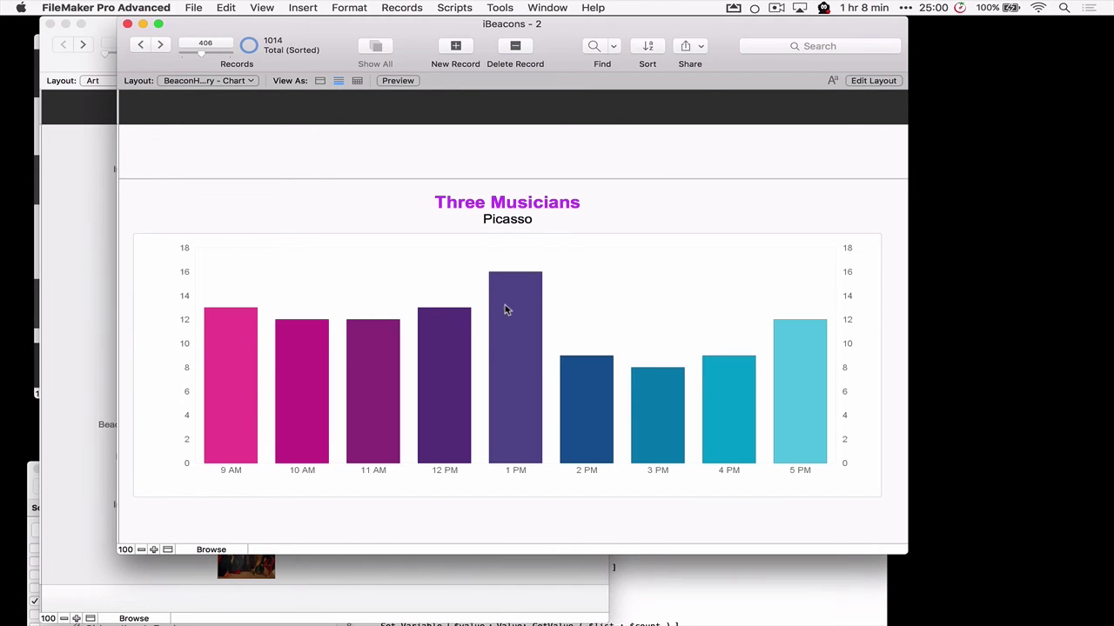
Switch back to the BeaconHistory layout to list the sorted visit records.
left_click(241, 81)
left_click(231, 50)
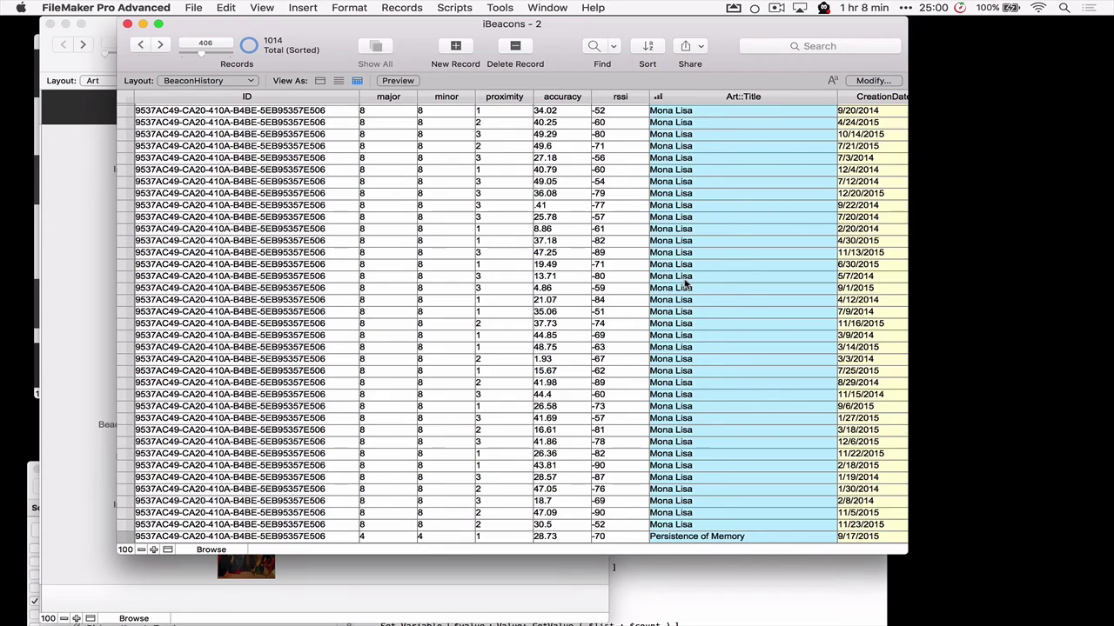
From the iBeacons - 3 window, open Script Workspace higher up and show the iBeacons script.
left_click(98, 181)
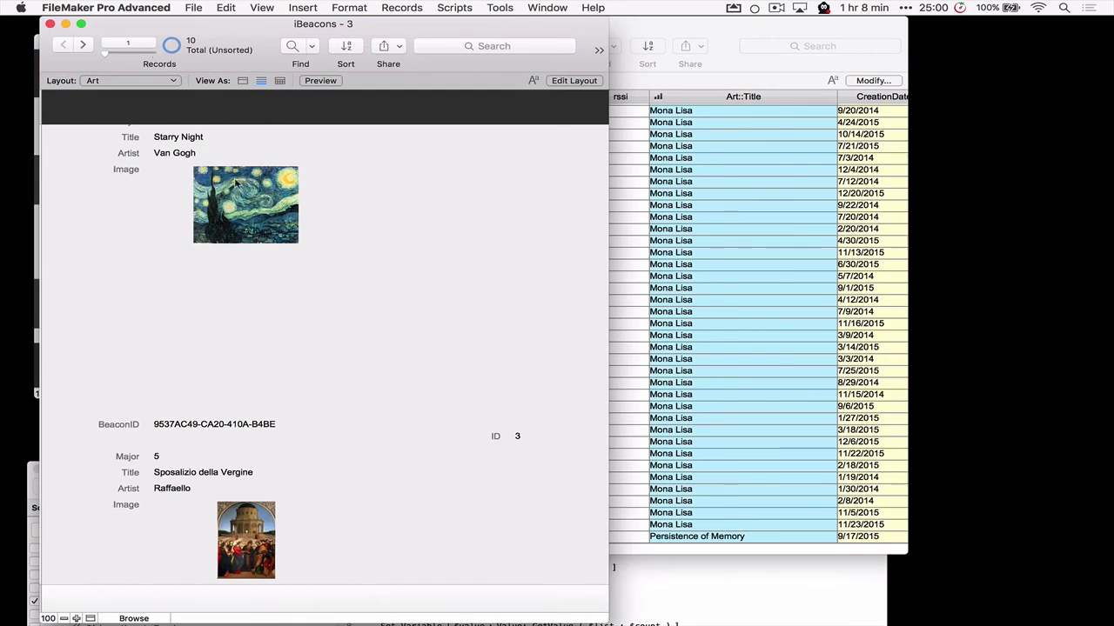
key("super+shift+s")
left_click_drag(452, 529, 543, 70)
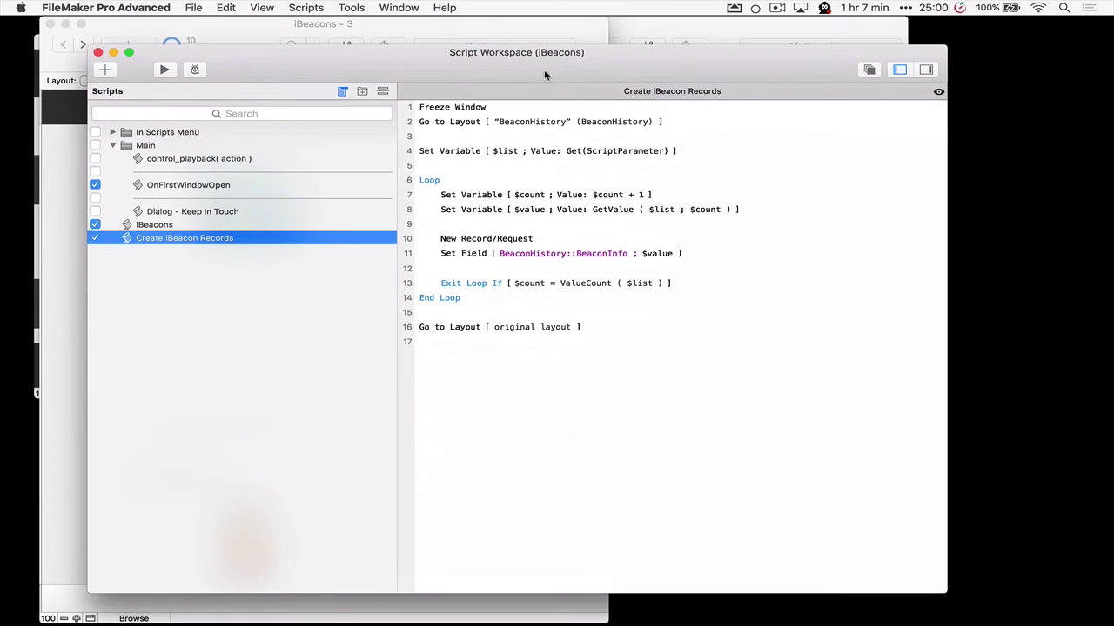
left_click(252, 224)
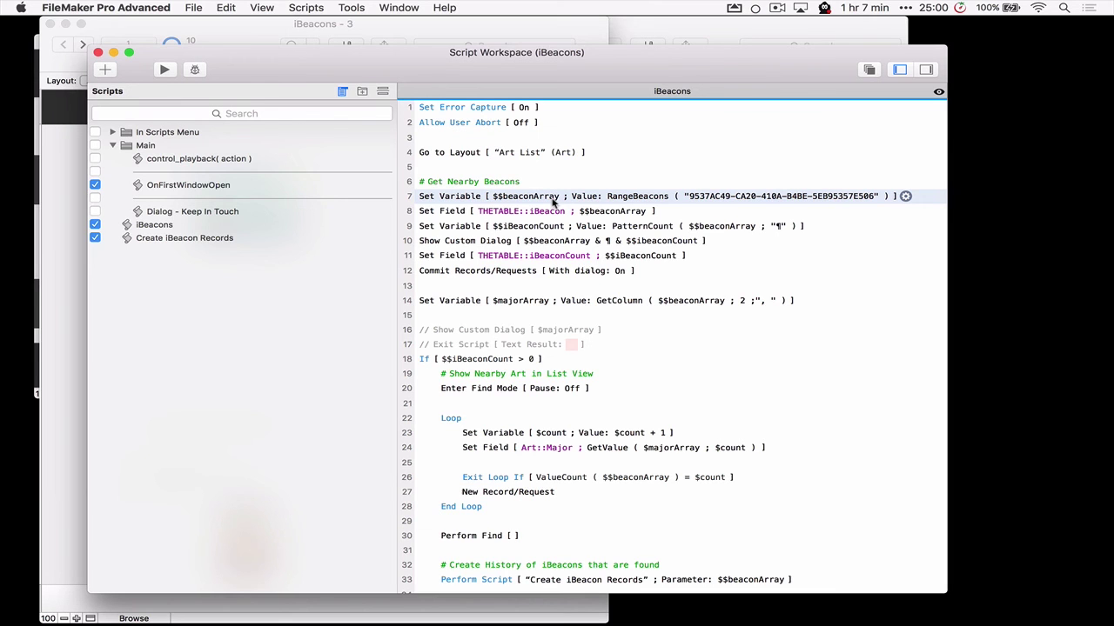
Close the Script Workspace to return to the sorted BeaconHistory table in iBeacons - 2.
key("super+r")
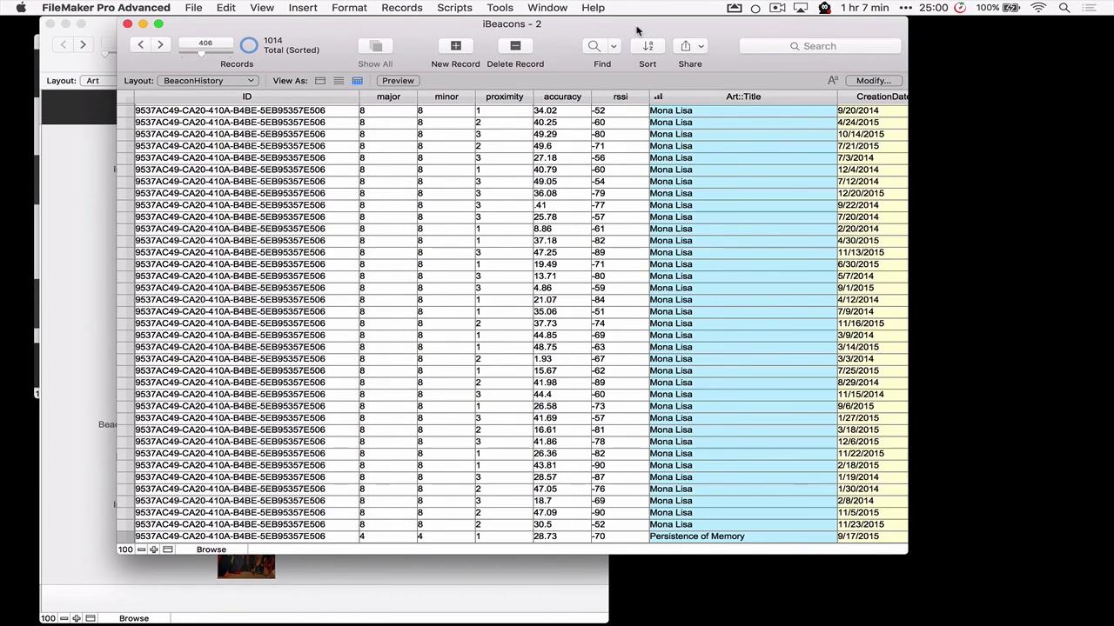